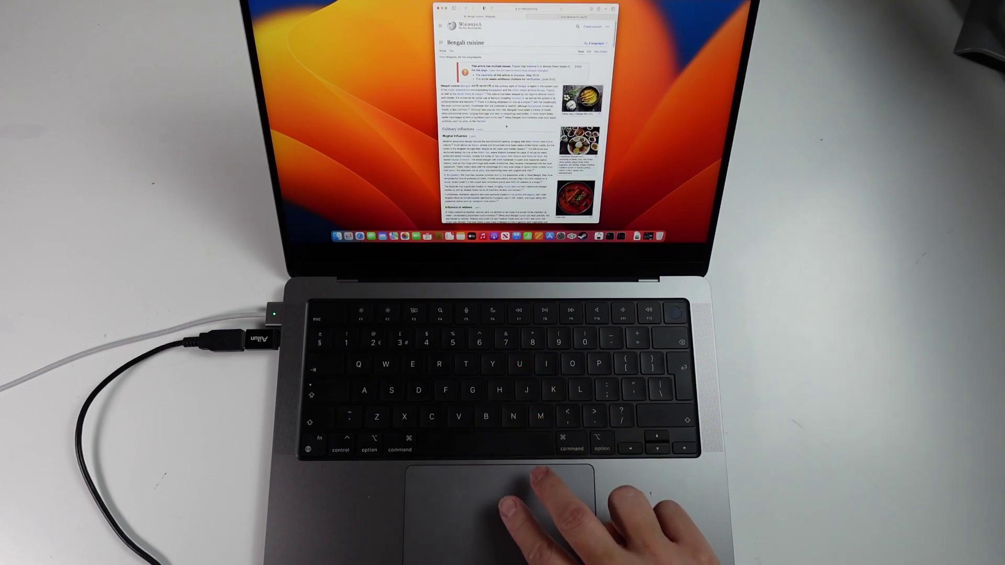
- Scroll up and down through the Bengali cuisine article
{"action": "scroll", "coordinate": [506, 126], "scroll_direction": "down", "scroll_amount": 3}
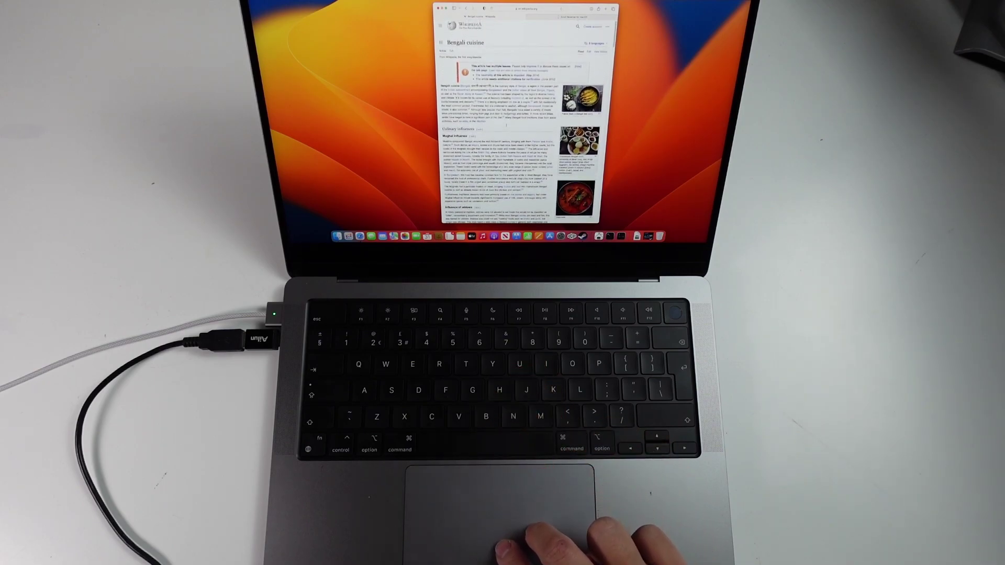
{"action": "scroll", "coordinate": [506, 126], "scroll_direction": "up", "scroll_amount": 3}
{"action": "scroll", "coordinate": [506, 126], "scroll_direction": "up", "scroll_amount": 2}
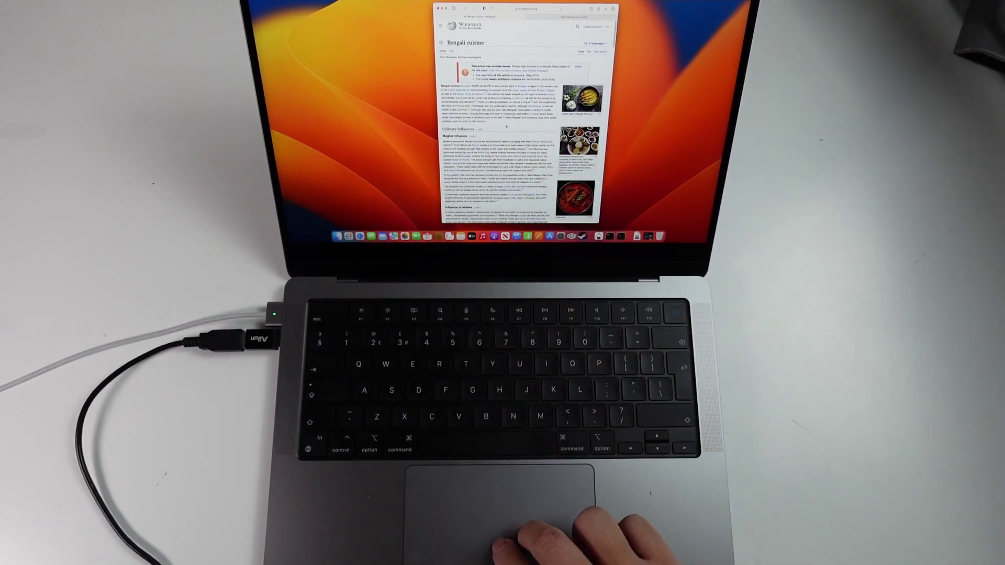
{"action": "scroll", "coordinate": [506, 126], "scroll_direction": "down", "scroll_amount": 2}
{"action": "scroll", "coordinate": [506, 126], "scroll_direction": "up", "scroll_amount": 2}
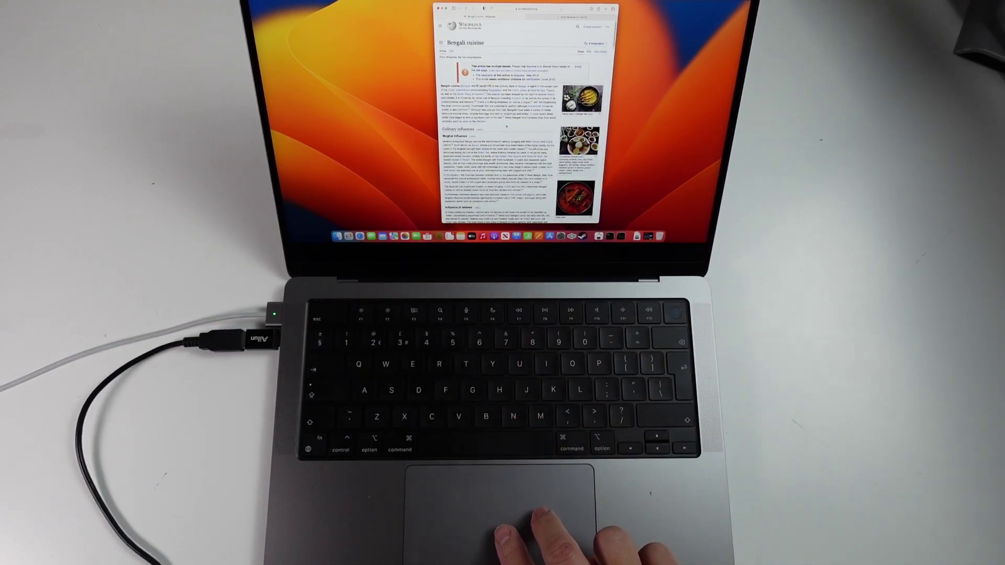
{"action": "scroll", "coordinate": [506, 127], "scroll_direction": "down", "scroll_amount": 2}
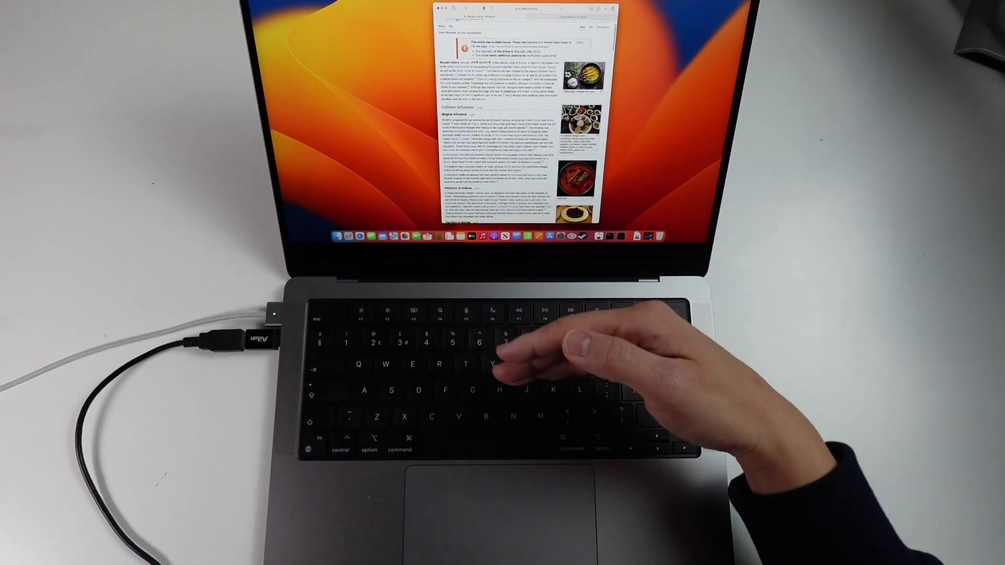
{"action": "scroll", "coordinate": [506, 126], "scroll_direction": "down", "scroll_amount": 3}
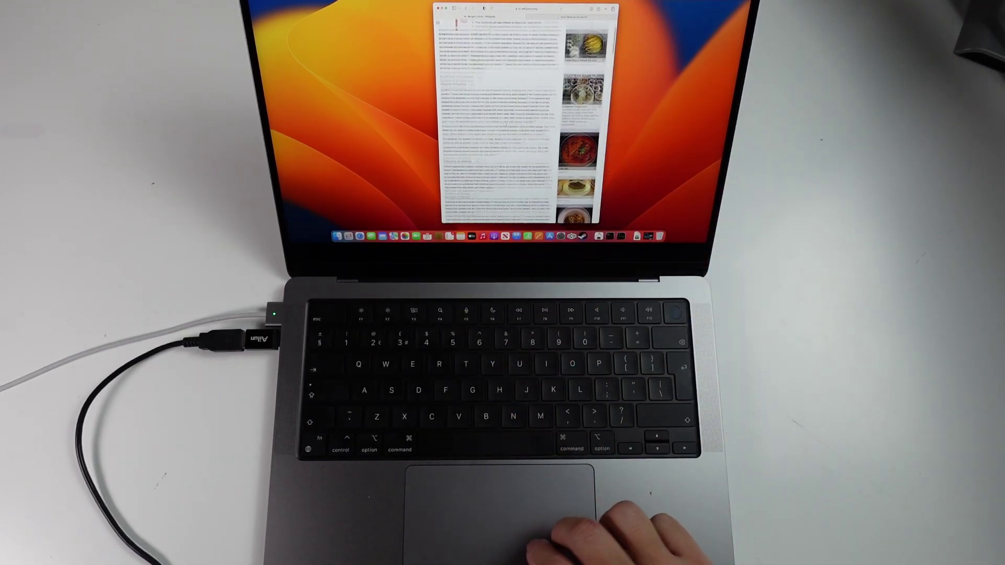
{"action": "scroll", "coordinate": [506, 126], "scroll_direction": "up", "scroll_amount": 5}
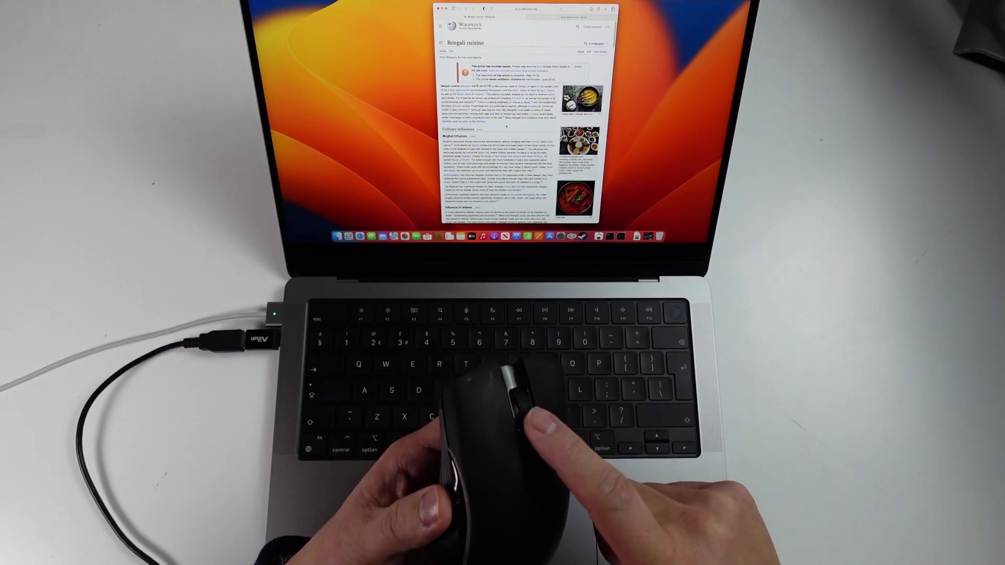
{"action": "scroll", "coordinate": [505, 126], "scroll_direction": "down", "scroll_amount": 10}
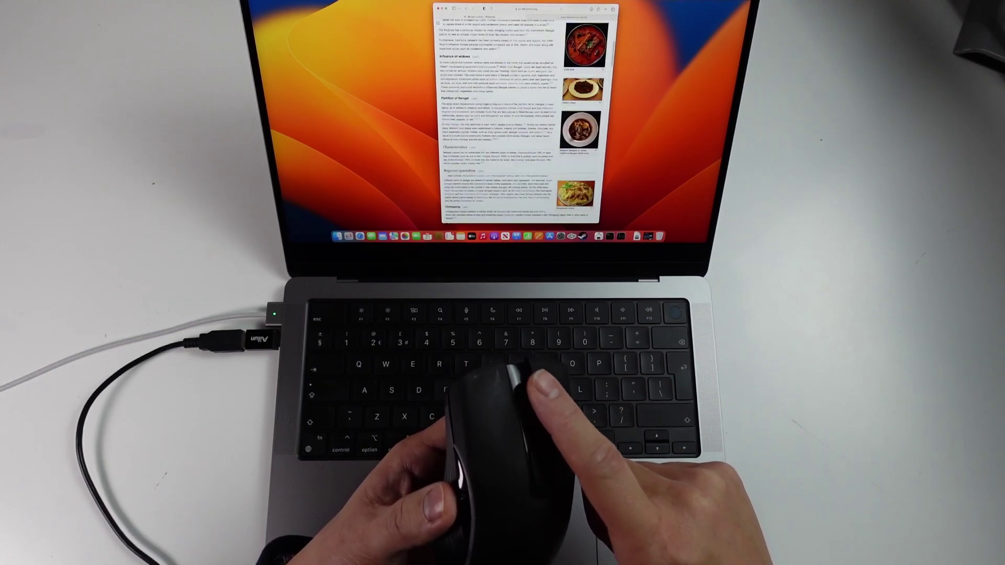
{"action": "scroll", "coordinate": [519, 120], "scroll_direction": "down", "scroll_amount": 10}
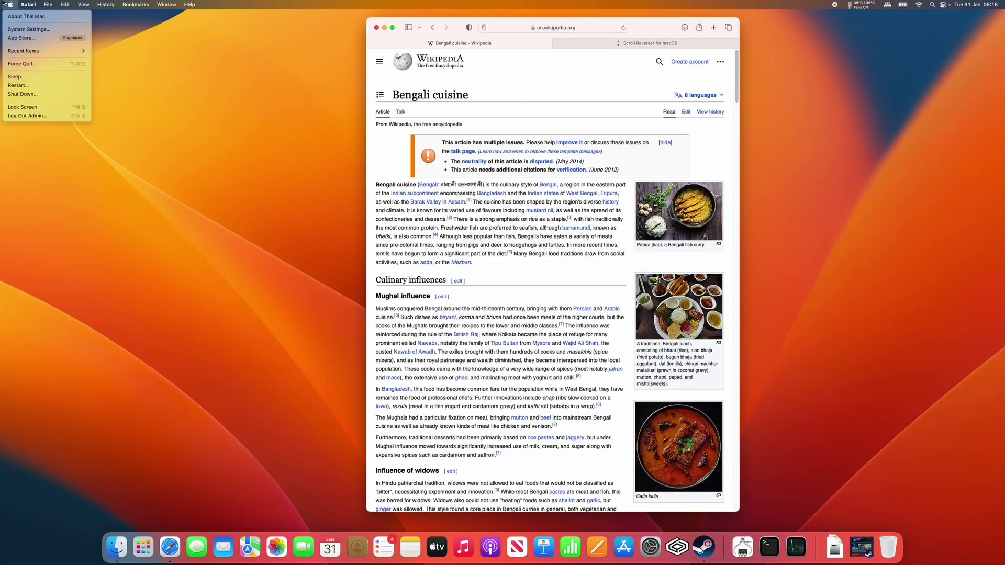
- Open System Settings to Trackpad's Scroll & Zoom tab, where Natural scrolling is on
{"action": "left_click", "coordinate": [13, 29]}
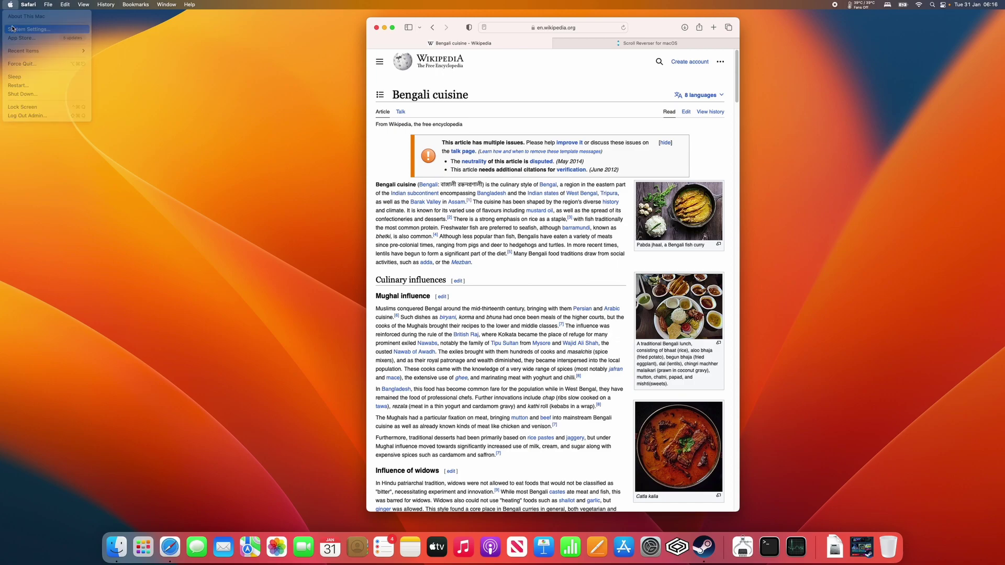
{"action": "scroll", "coordinate": [111, 394], "scroll_direction": "down", "scroll_amount": 8}
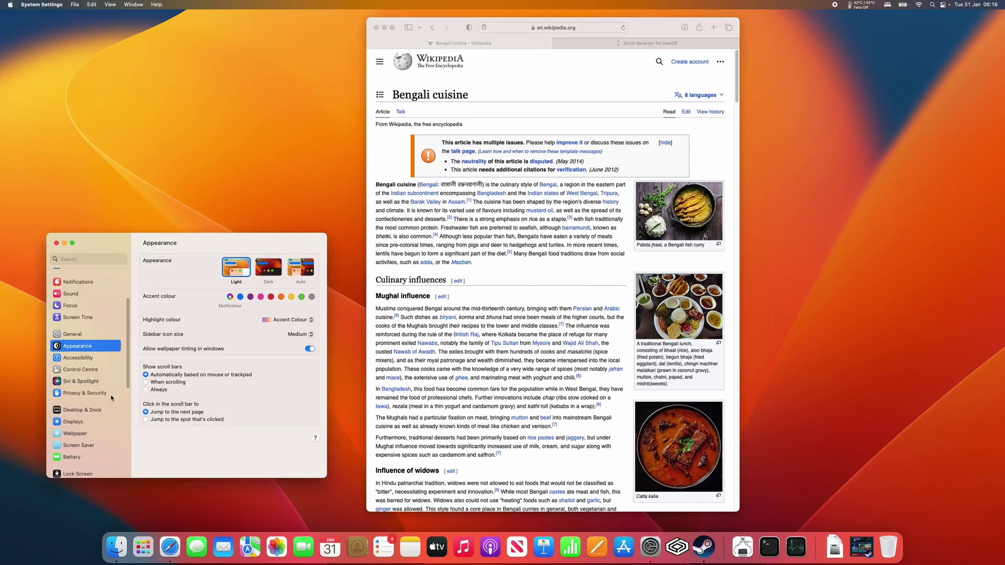
{"action": "left_click", "coordinate": [119, 426]}
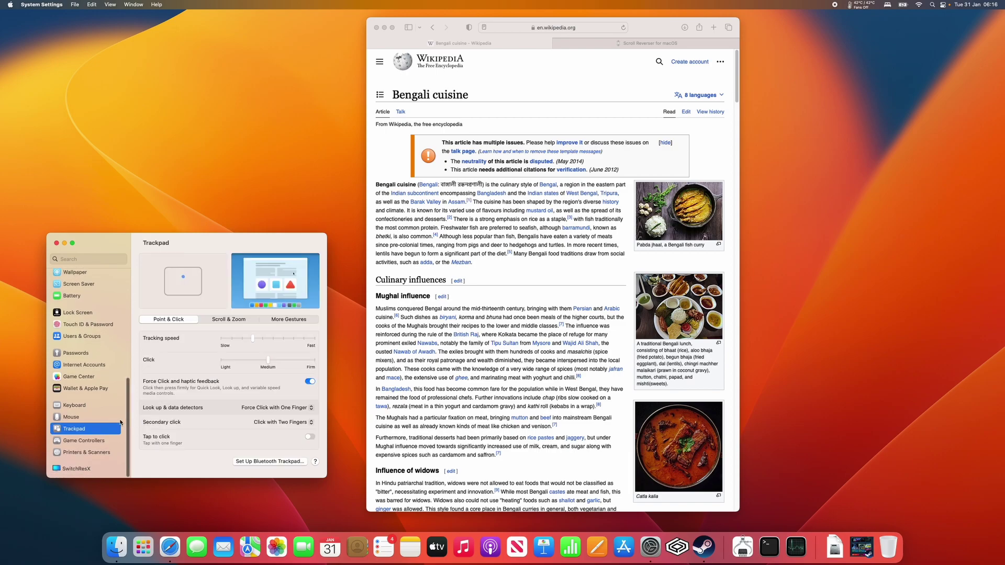
{"action": "left_click", "coordinate": [217, 322]}
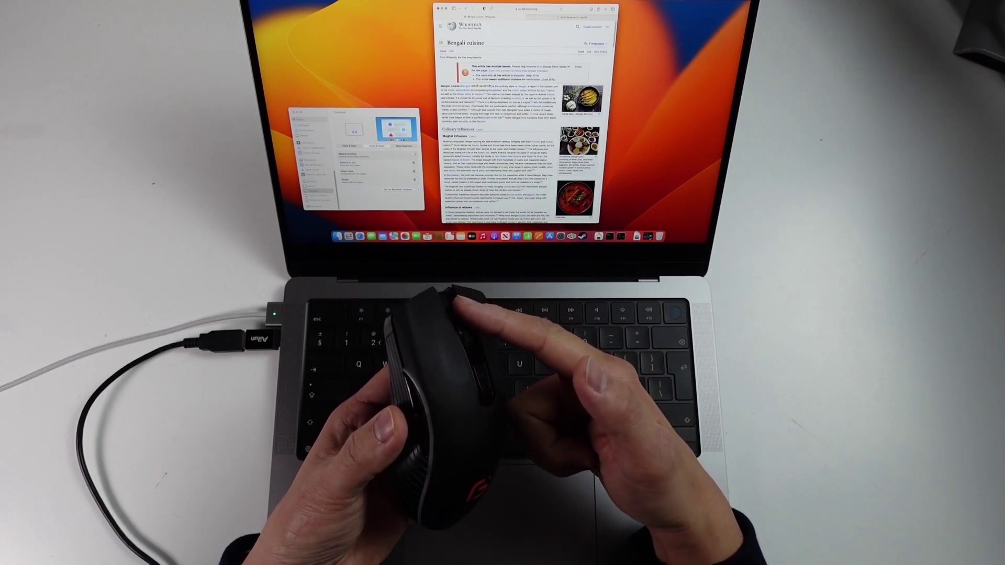
{"action": "scroll", "coordinate": [520, 141], "scroll_direction": "down", "scroll_amount": 2}
{"action": "scroll", "coordinate": [521, 115], "scroll_direction": "down", "scroll_amount": 15}
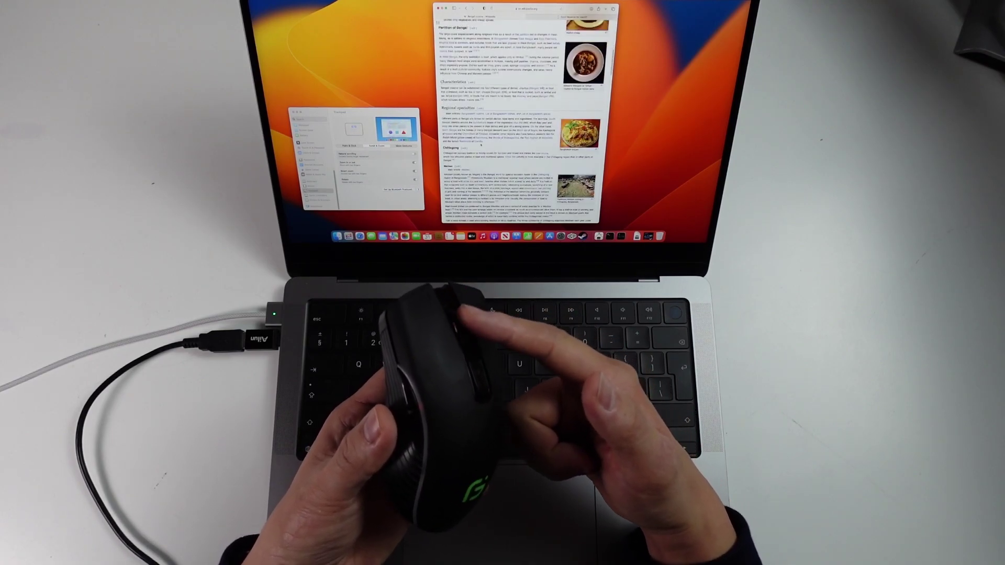
{"action": "scroll", "coordinate": [520, 115], "scroll_direction": "down", "scroll_amount": 15}
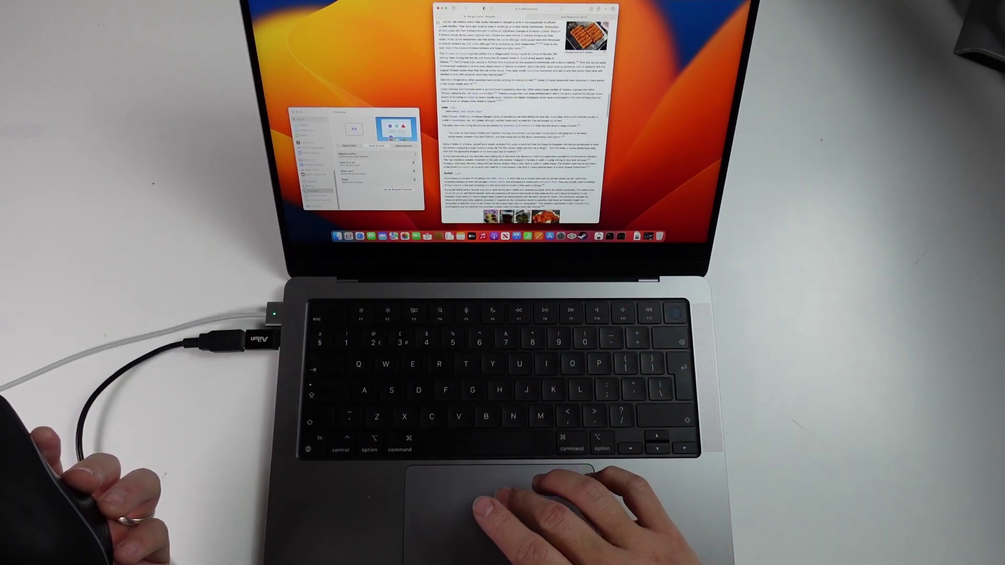
{"action": "scroll", "coordinate": [523, 115], "scroll_direction": "up", "scroll_amount": 20}
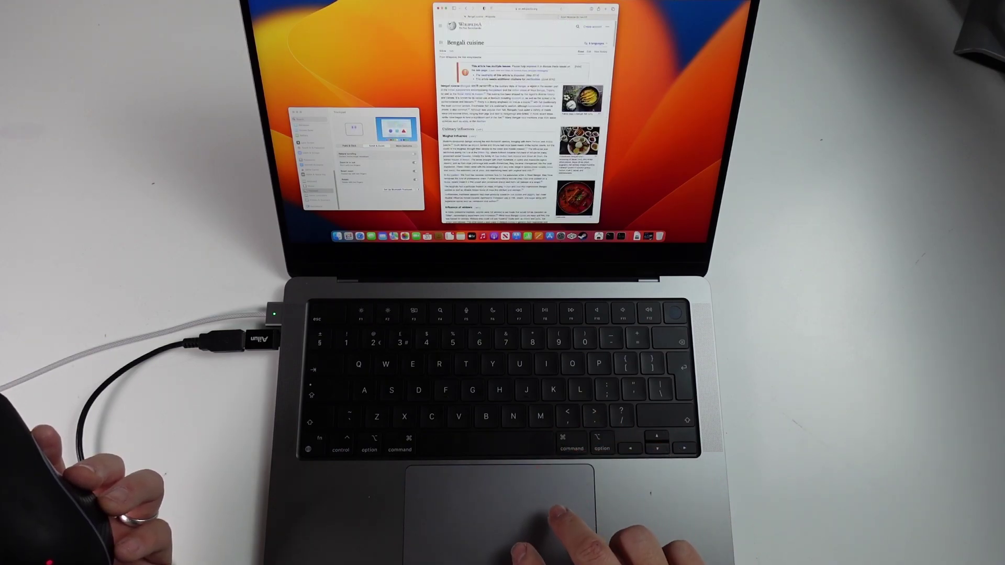
{"action": "scroll", "coordinate": [521, 131], "scroll_direction": "up", "scroll_amount": 2}
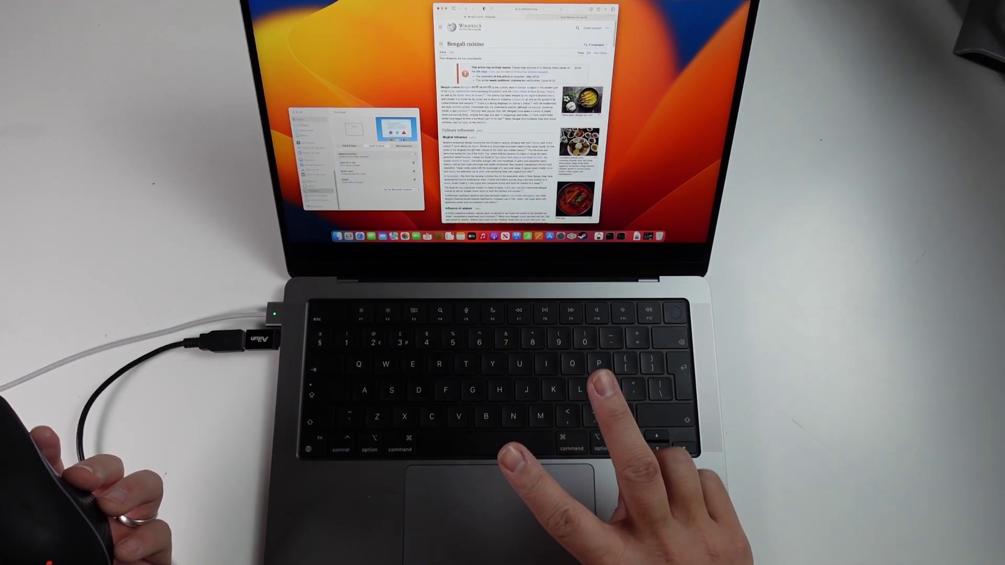
{"action": "scroll", "coordinate": [521, 131], "scroll_direction": "down", "scroll_amount": 1}
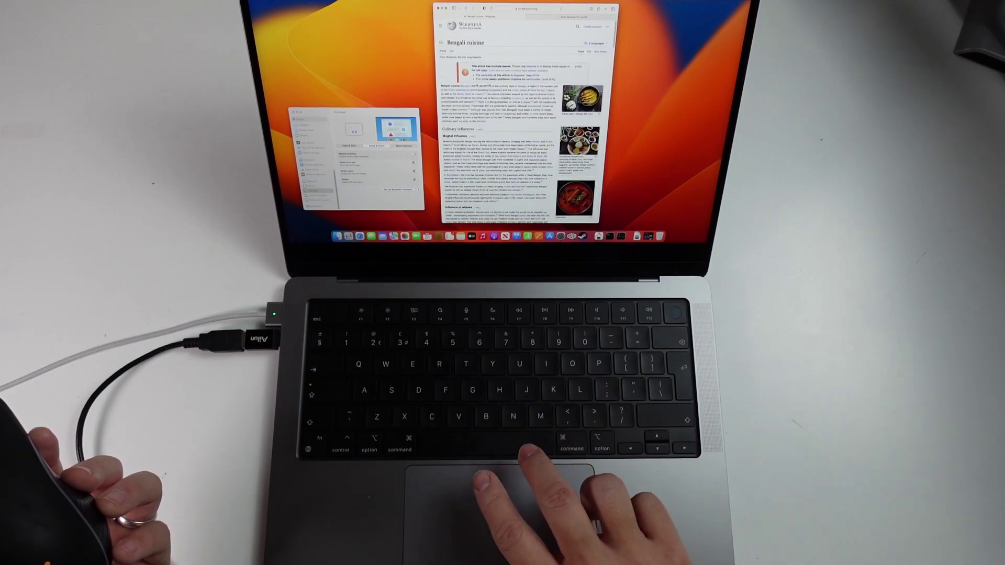
{"action": "scroll", "coordinate": [481, 148], "scroll_direction": "down", "scroll_amount": 5}
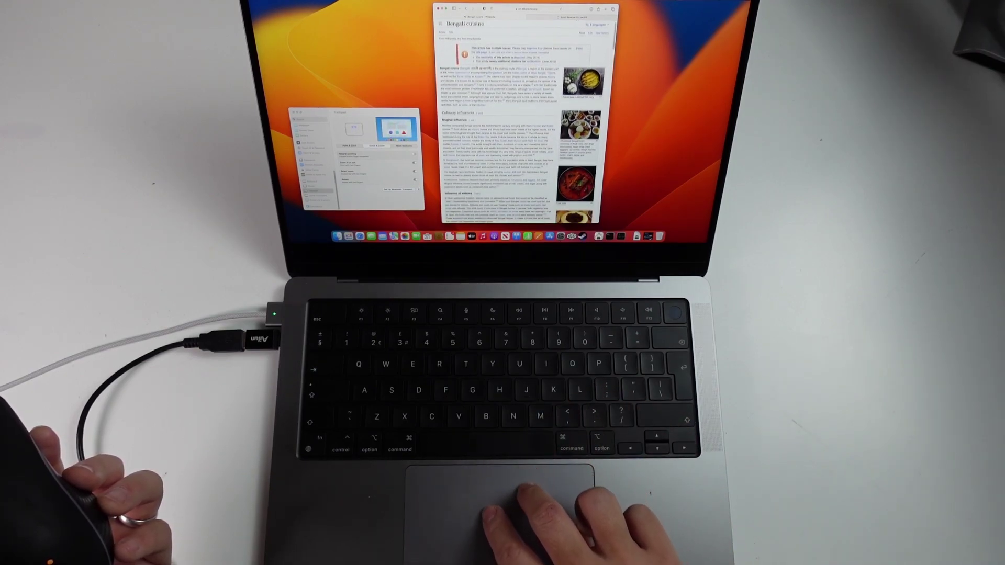
{"action": "scroll", "coordinate": [481, 148], "scroll_direction": "down", "scroll_amount": 5}
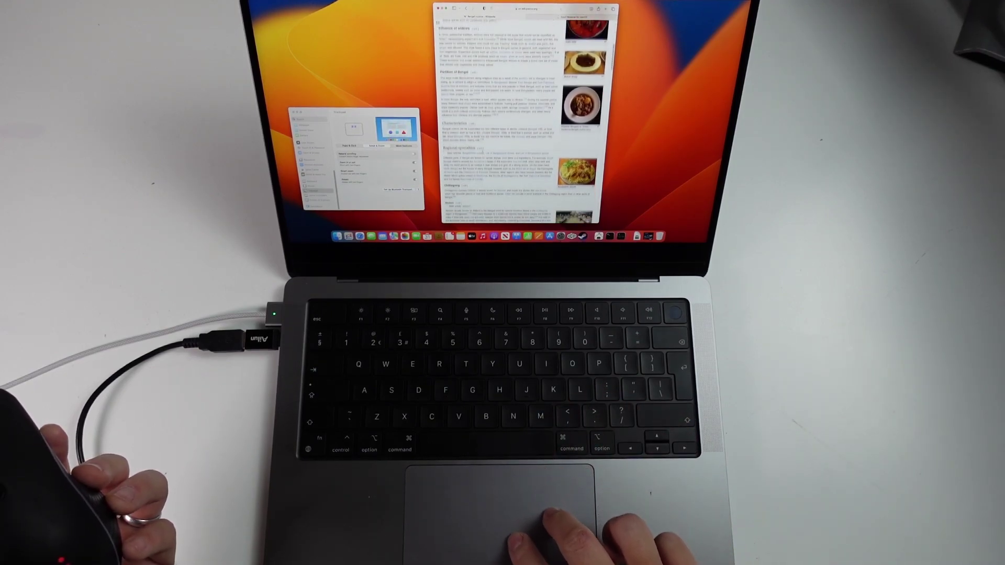
{"action": "mouse_move", "coordinate": [483, 154]}
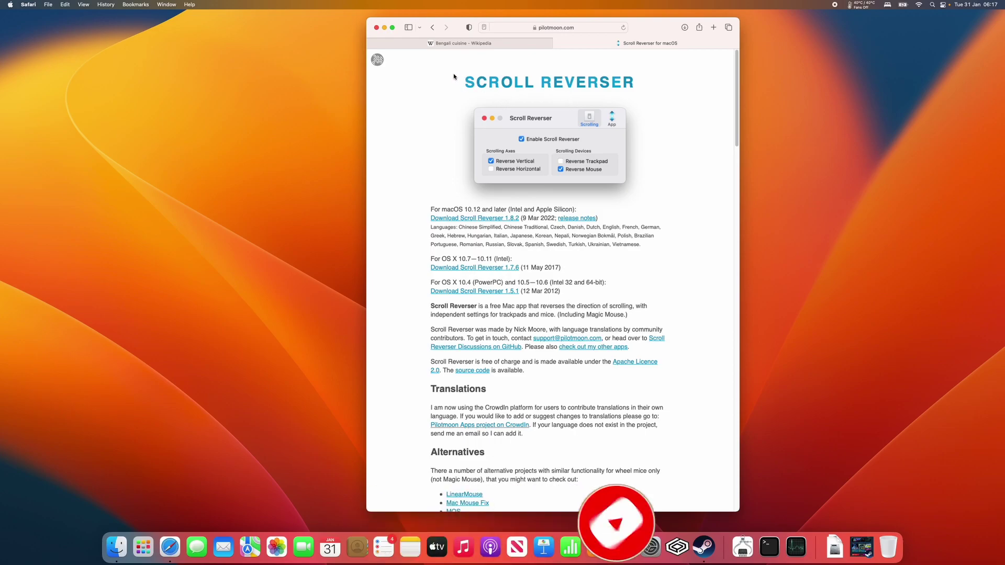
- Download Scroll Reverser 1.8.2 from the pilotmoon.com page, allowing the download
{"action": "left_click_drag", "start_coordinate": [459, 80], "coordinate": [638, 82]}
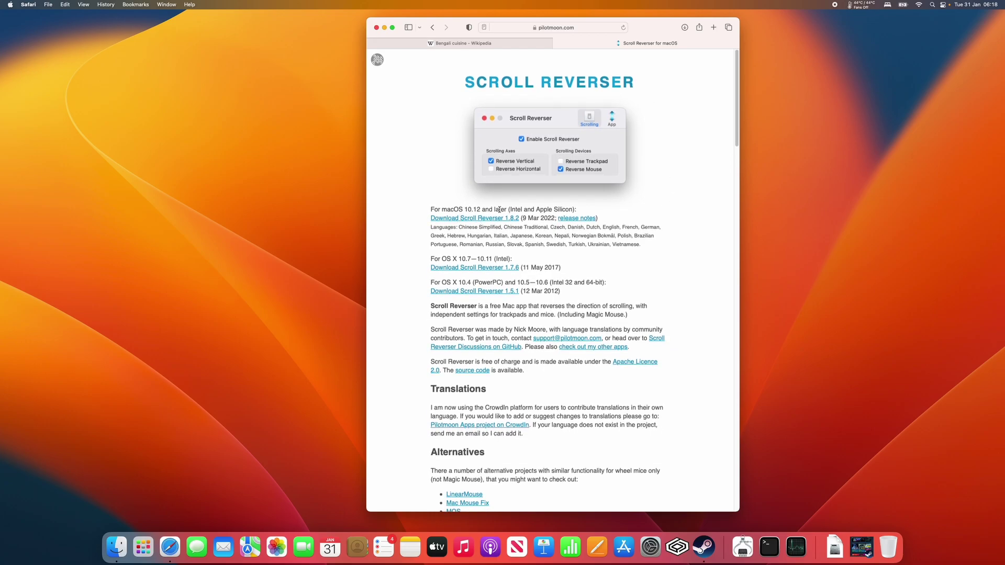
{"action": "left_click_drag", "start_coordinate": [500, 210], "coordinate": [505, 230]}
{"action": "left_click", "coordinate": [508, 228]}
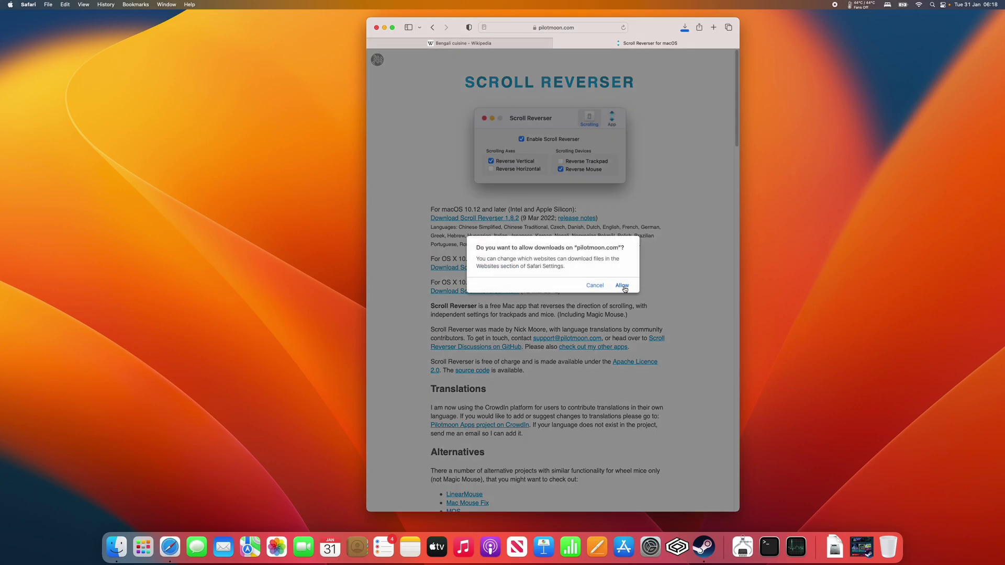
{"action": "left_click", "coordinate": [622, 286]}
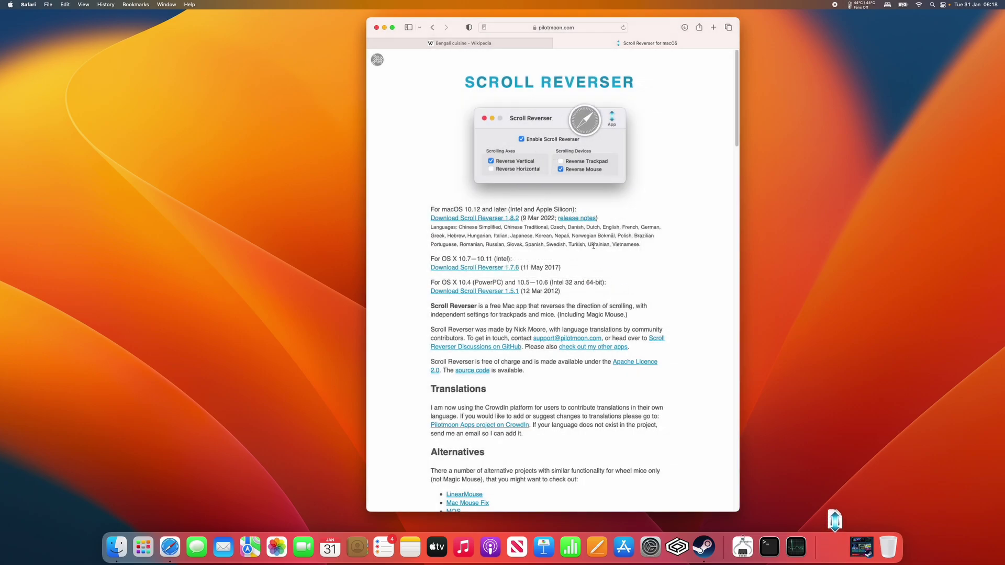
- Move the downloaded Scroll Reverser app from Downloads into Applications
{"action": "left_click", "coordinate": [117, 547]}
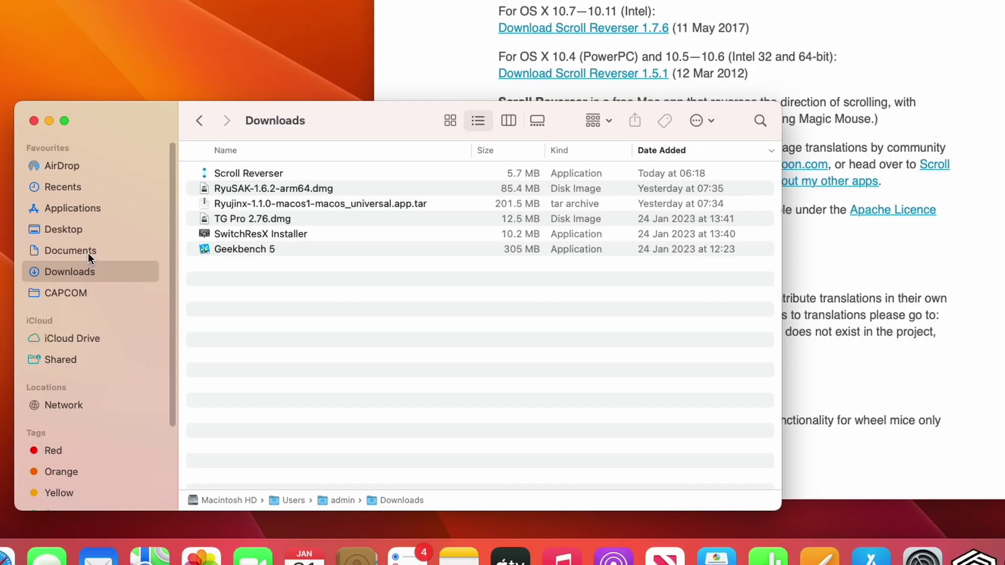
{"action": "left_click", "coordinate": [248, 174]}
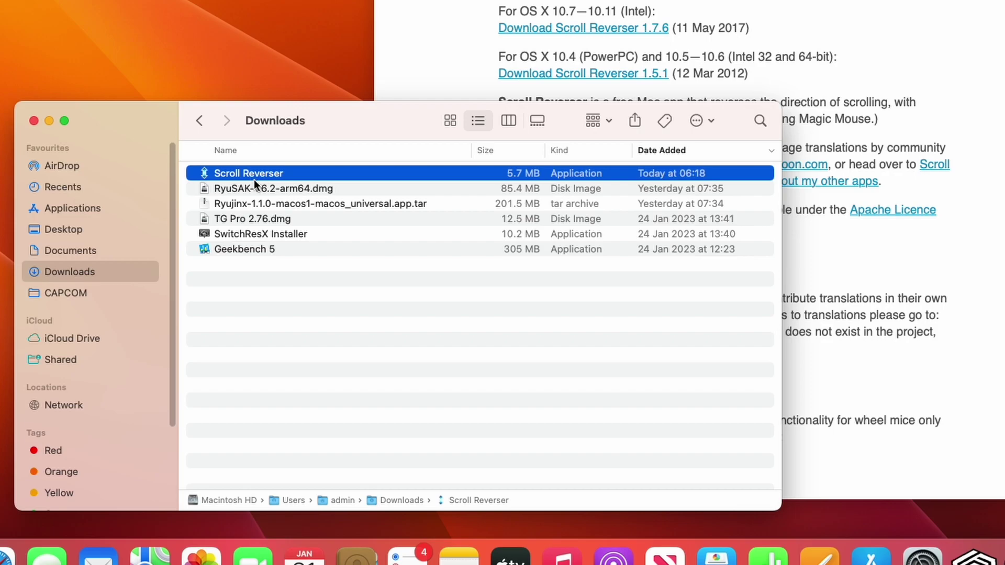
{"action": "left_click_drag", "start_coordinate": [257, 173], "coordinate": [131, 207]}
- Launch Scroll Reverser from the Applications folder
{"action": "left_click", "coordinate": [131, 208]}
{"action": "scroll", "coordinate": [442, 324], "scroll_direction": "down", "scroll_amount": 10}
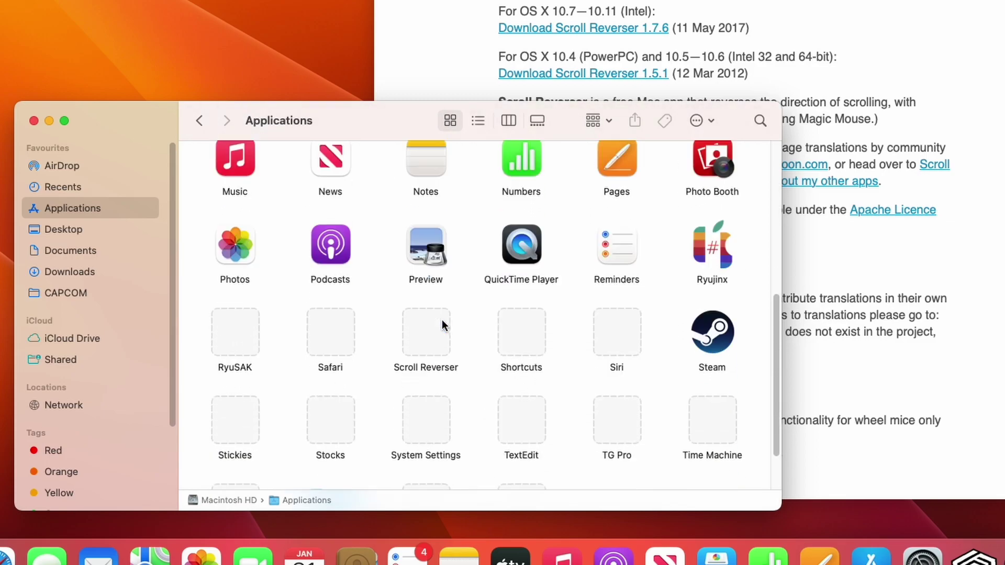
{"action": "left_click", "coordinate": [424, 279]}
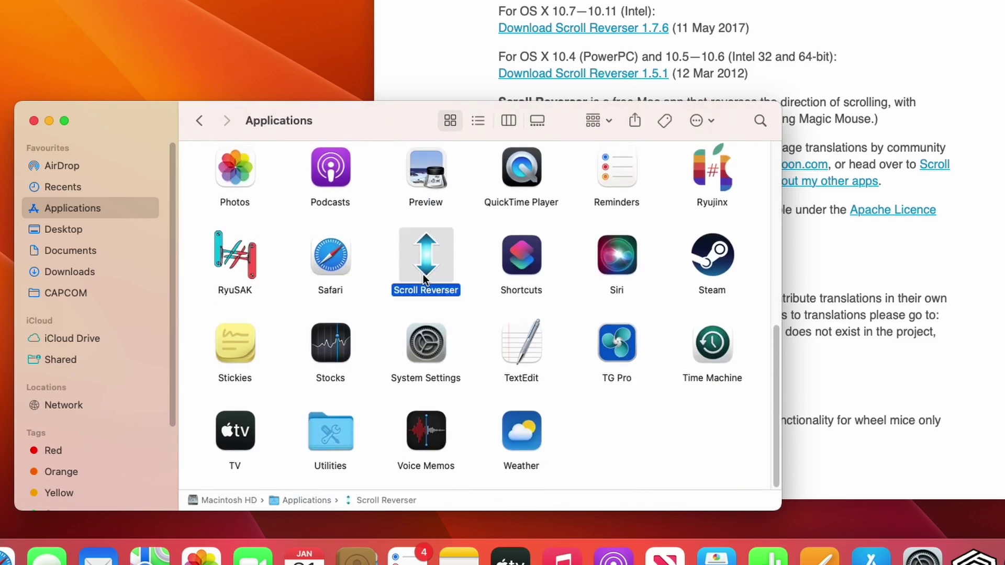
{"action": "double_click", "coordinate": [424, 279]}
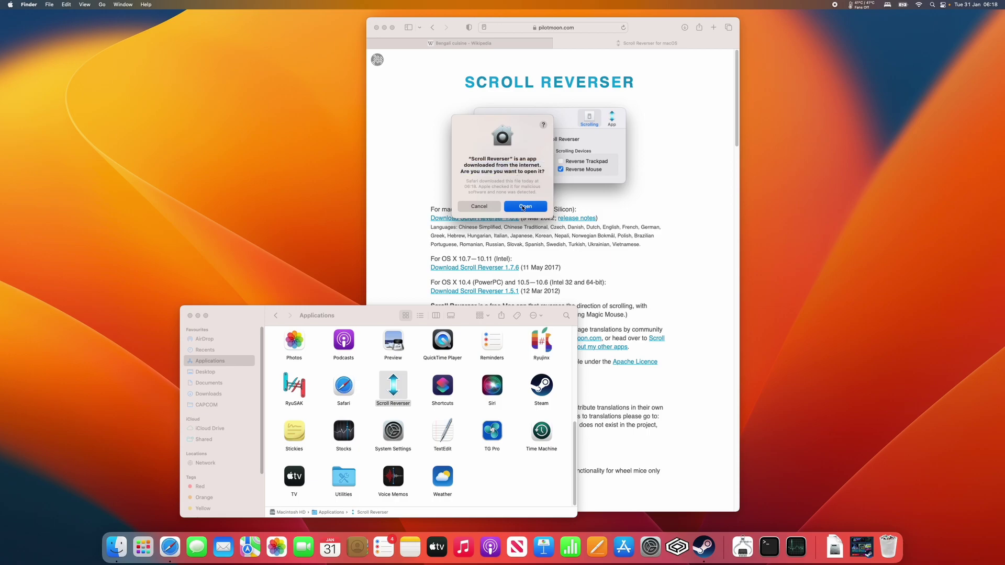
- Confirm opening the downloaded app and choose Enable Scroll Reverser from its menu-bar icon
{"action": "left_click", "coordinate": [524, 206]}
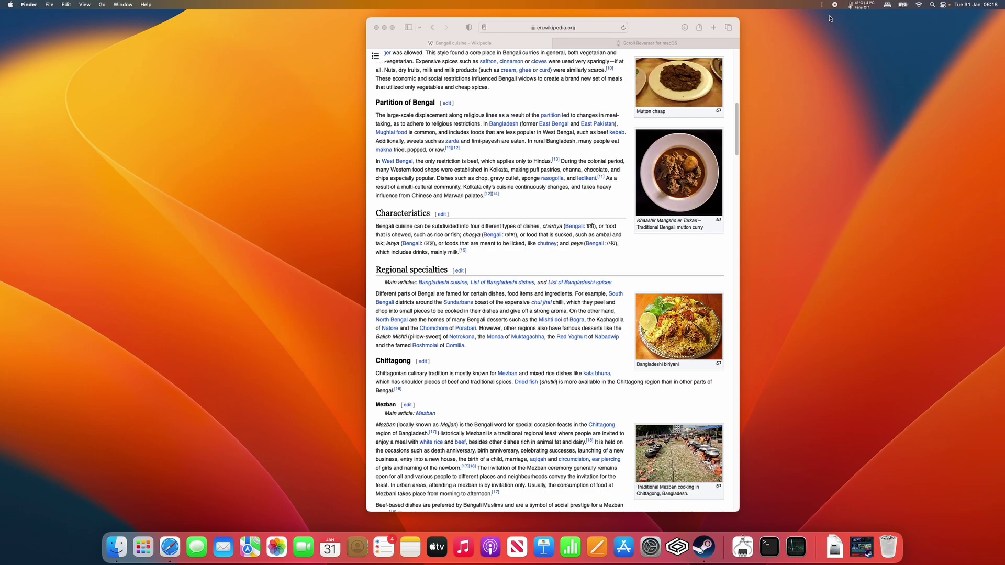
{"action": "left_click", "coordinate": [822, 6]}
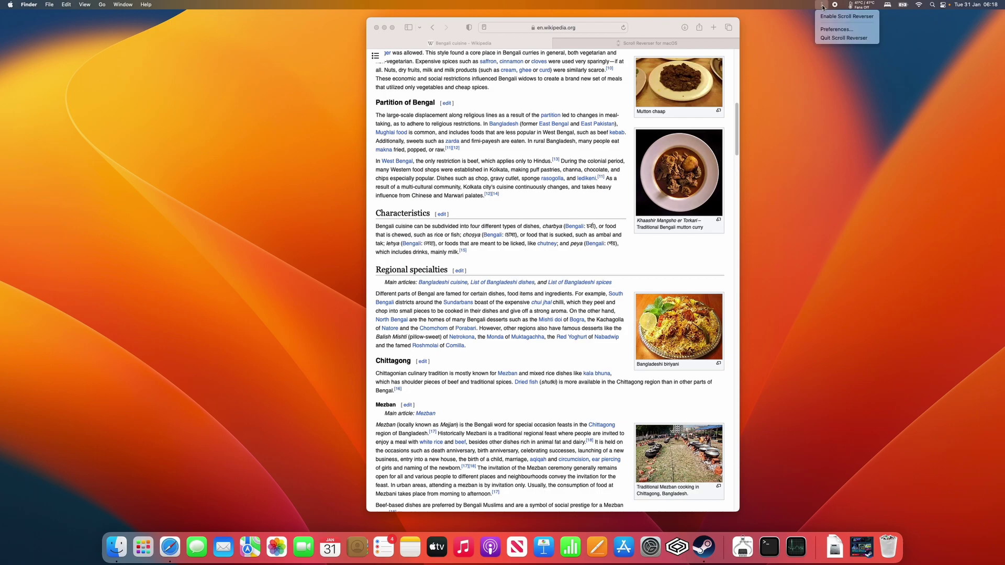
{"action": "left_click", "coordinate": [820, 10]}
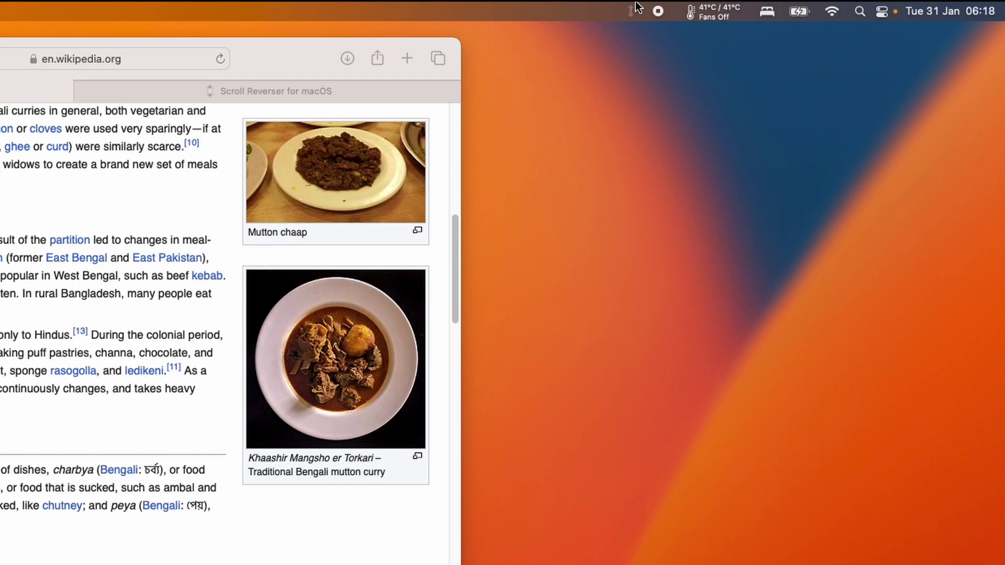
{"action": "left_click", "coordinate": [633, 11]}
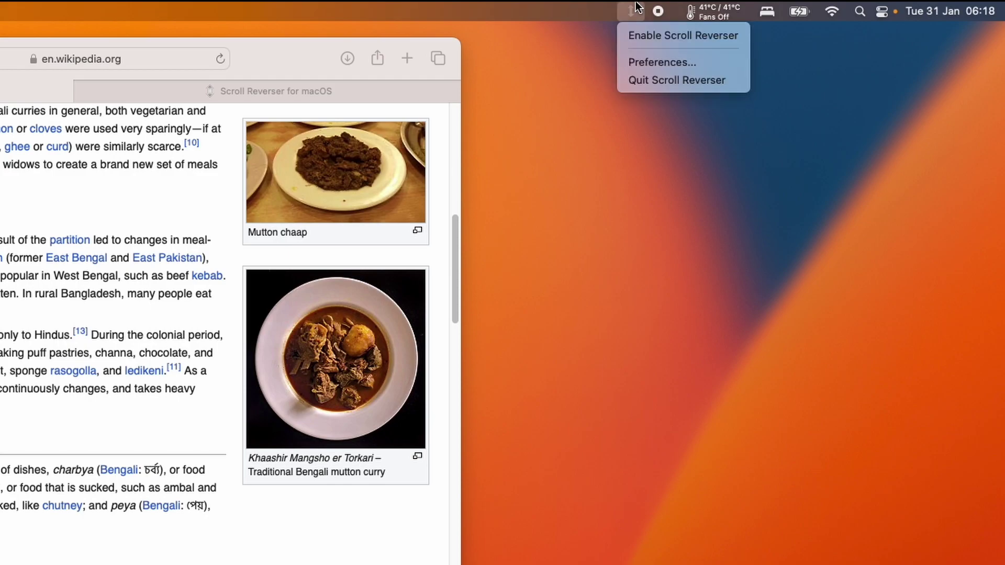
{"action": "left_click", "coordinate": [634, 42]}
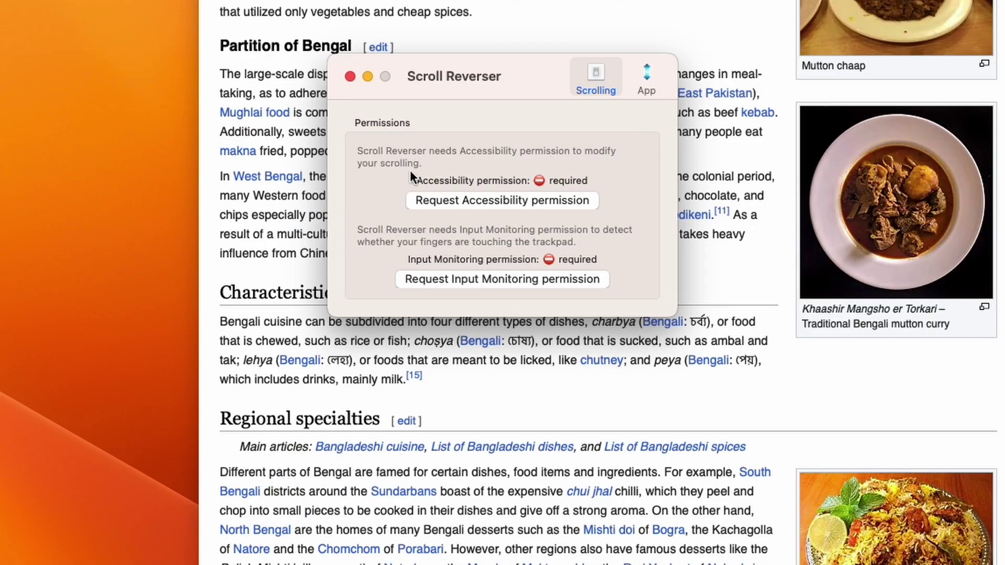
- Request Accessibility permission for Scroll Reverser and go to System Settings
{"action": "left_click", "coordinate": [407, 161]}
{"action": "left_click", "coordinate": [437, 202]}
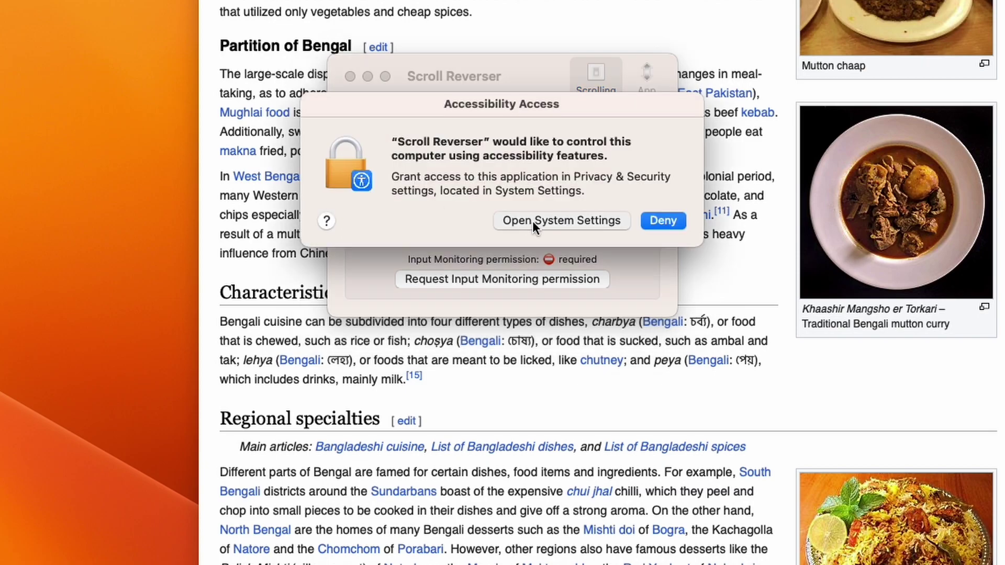
{"action": "left_click", "coordinate": [532, 221]}
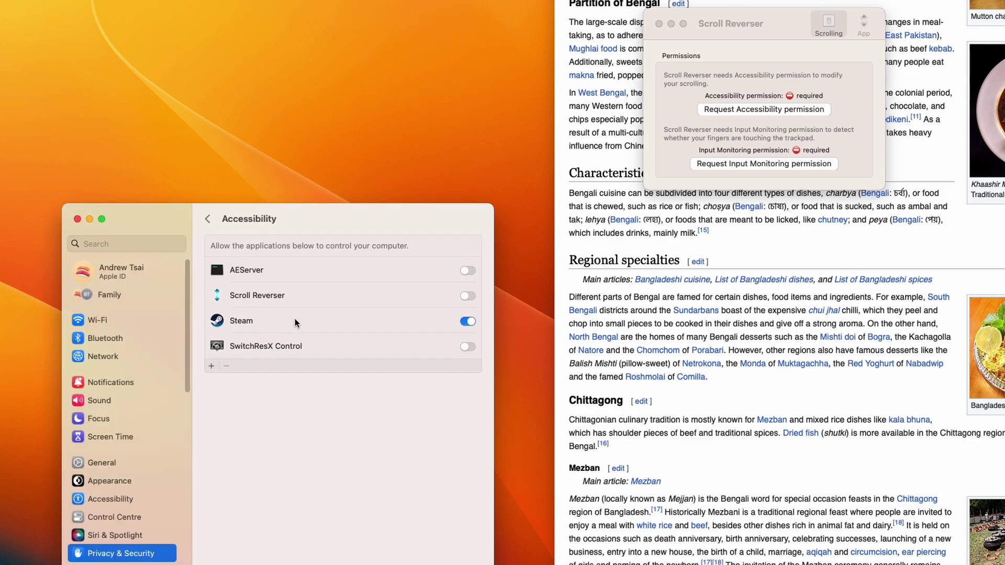
- Switch Scroll Reverser on in Accessibility, unlocking with the admin password, then request Input Monitoring permission
{"action": "left_click", "coordinate": [467, 296]}
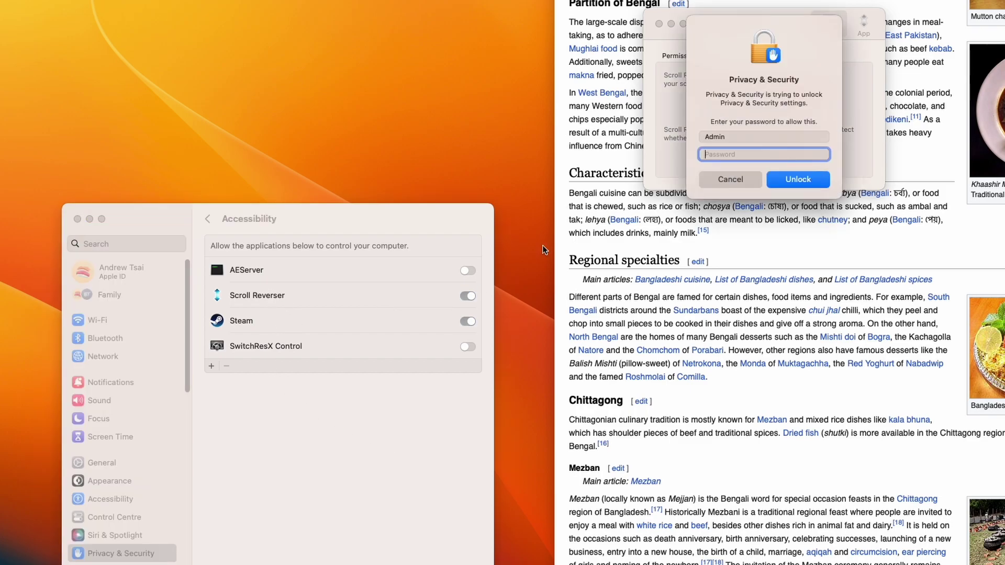
{"action": "type", "text": "********"}
{"action": "key", "text": "Return"}
{"action": "left_click", "coordinate": [716, 165]}
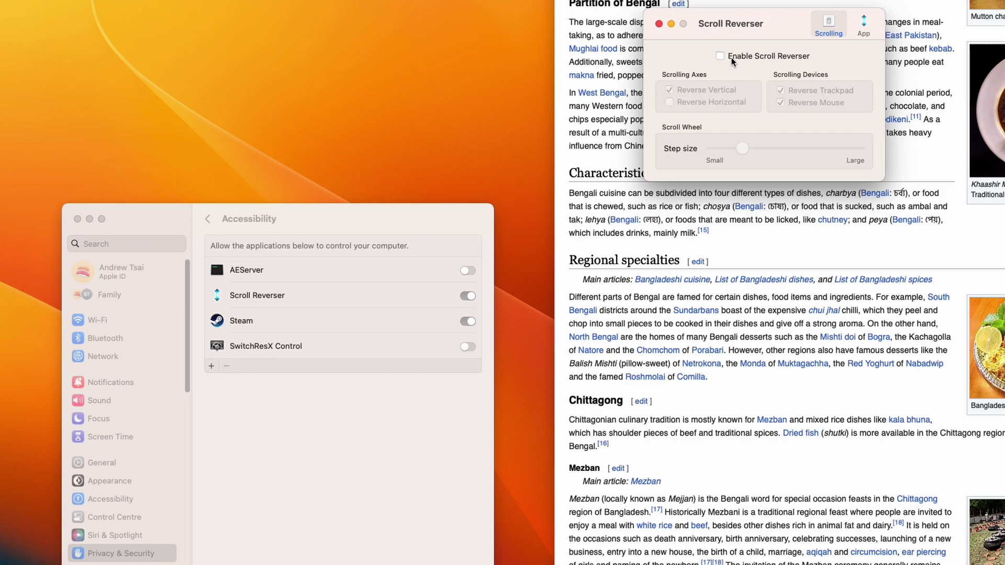
- Enable Scroll Reverser's reversing, close System Settings, and move its window beside the article
{"action": "left_click", "coordinate": [731, 58]}
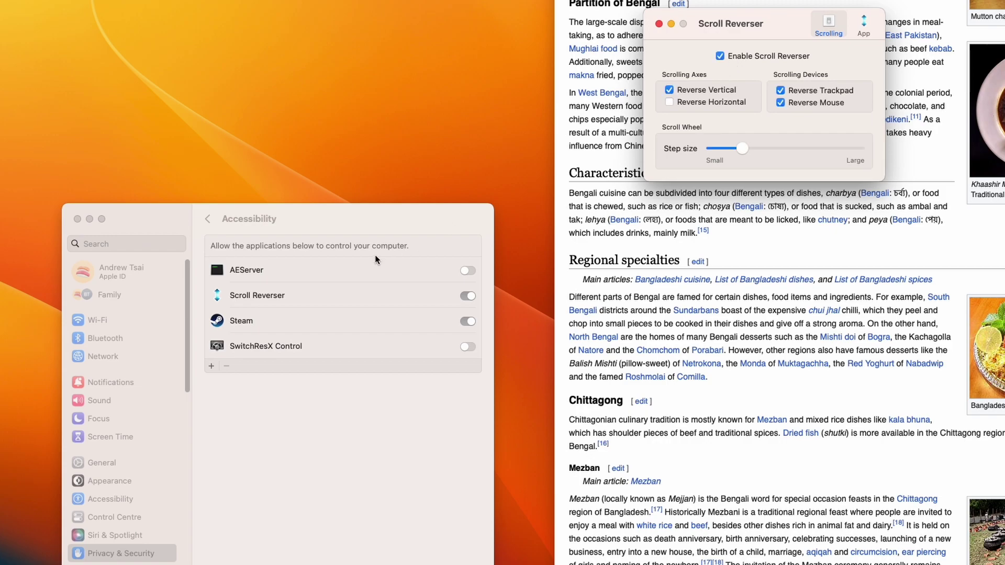
{"action": "left_click", "coordinate": [77, 219]}
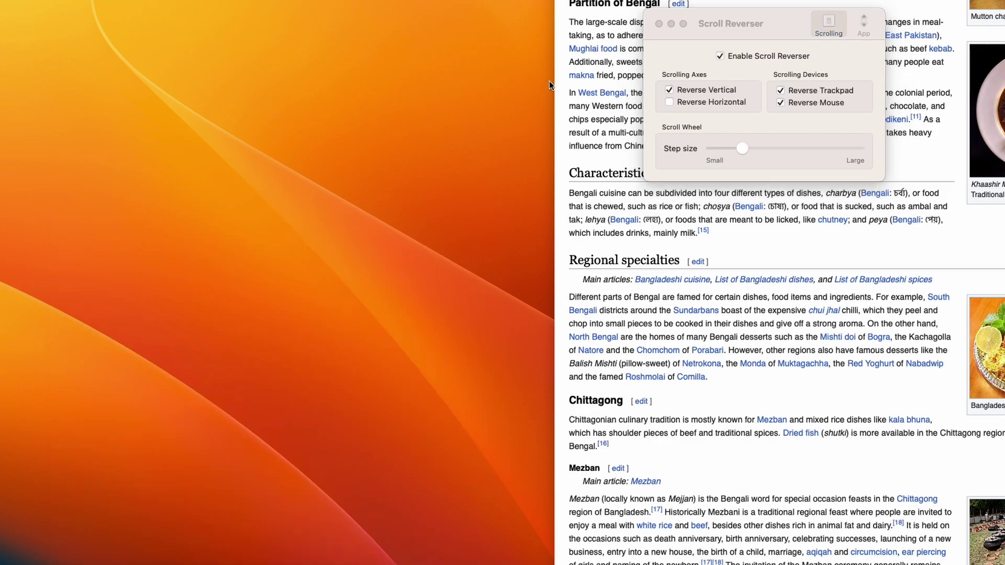
{"action": "left_click_drag", "start_coordinate": [766, 22], "coordinate": [401, 102]}
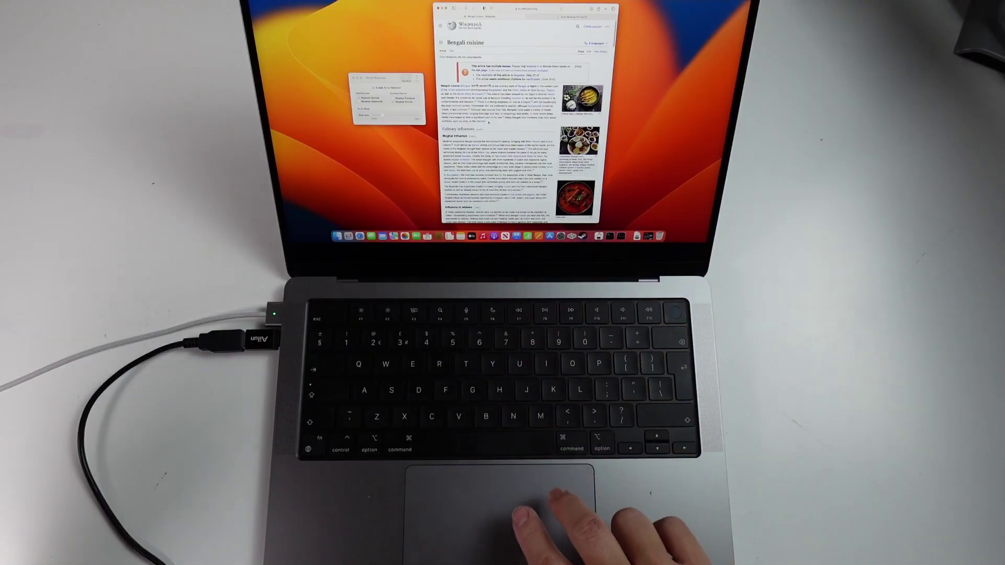
{"action": "scroll", "coordinate": [488, 122], "scroll_direction": "down", "scroll_amount": 3}
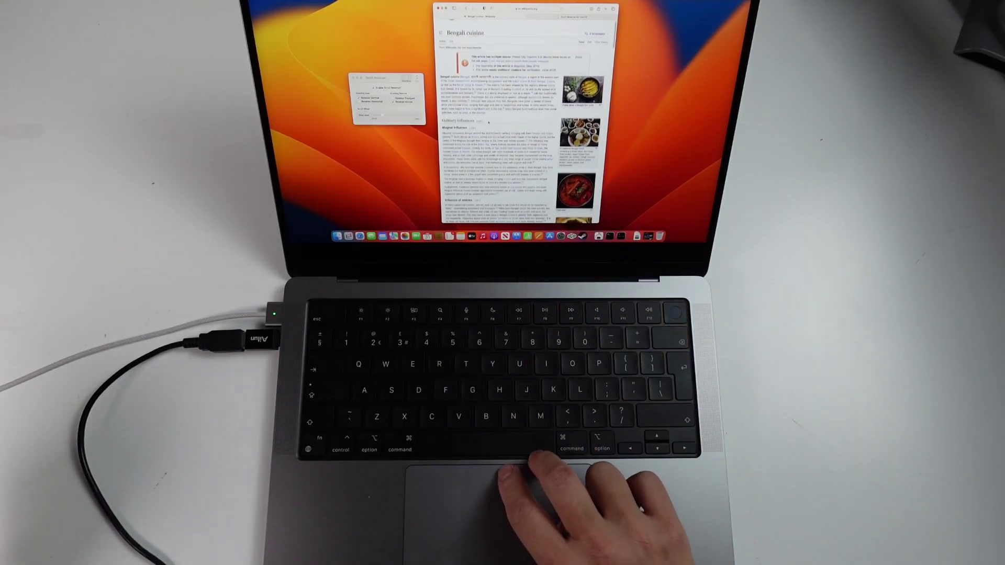
{"action": "scroll", "coordinate": [488, 121], "scroll_direction": "down", "scroll_amount": 3}
{"action": "scroll", "coordinate": [488, 122], "scroll_direction": "up", "scroll_amount": 4}
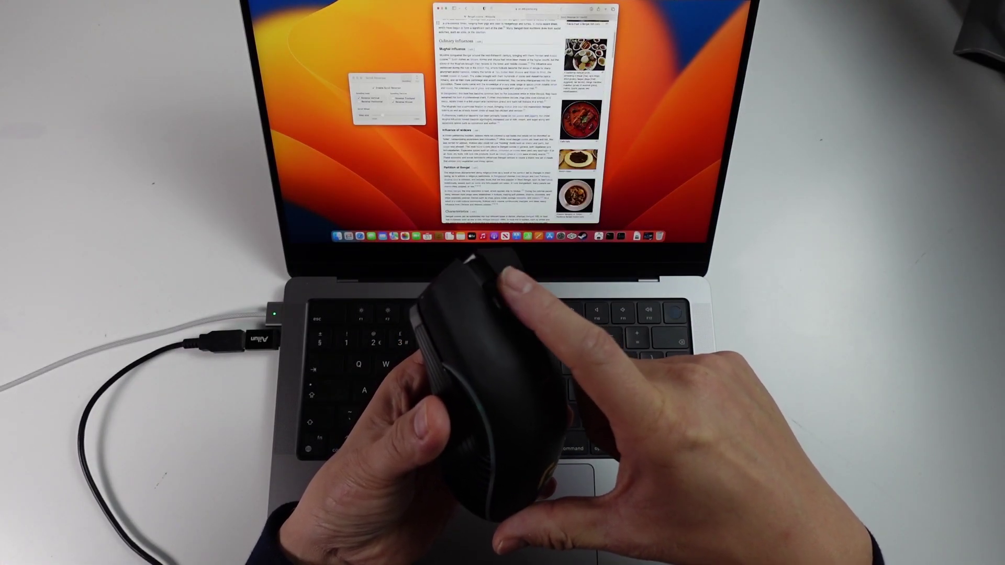
{"action": "scroll", "coordinate": [488, 122], "scroll_direction": "down", "scroll_amount": 15}
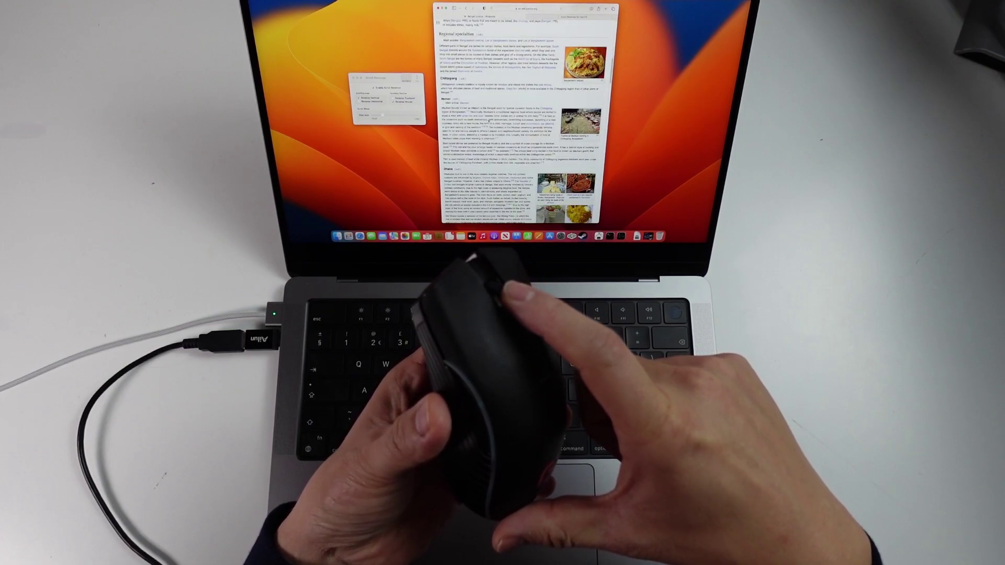
{"action": "scroll", "coordinate": [521, 120], "scroll_direction": "down", "scroll_amount": 15}
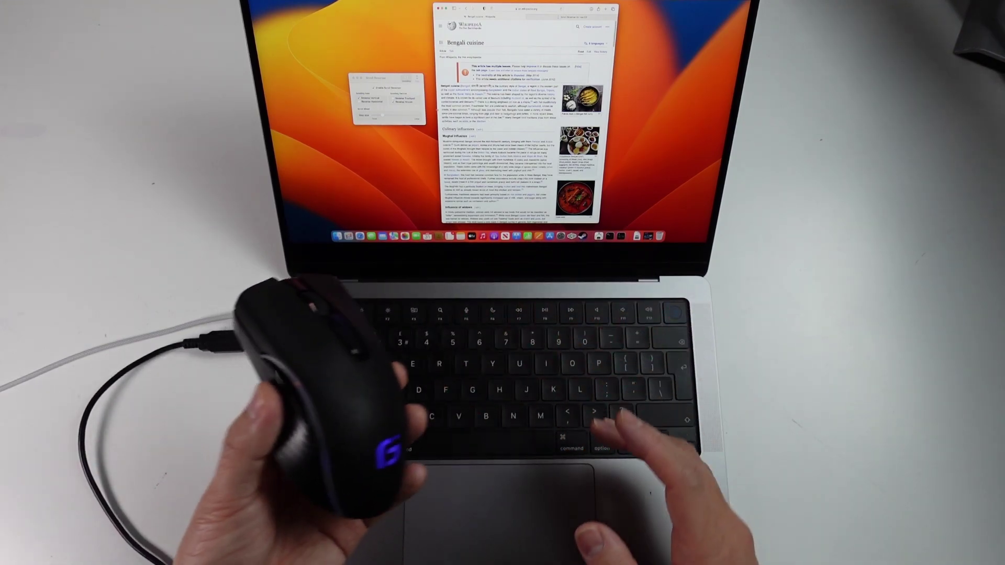
{"action": "scroll", "coordinate": [520, 120], "scroll_direction": "down", "scroll_amount": 10}
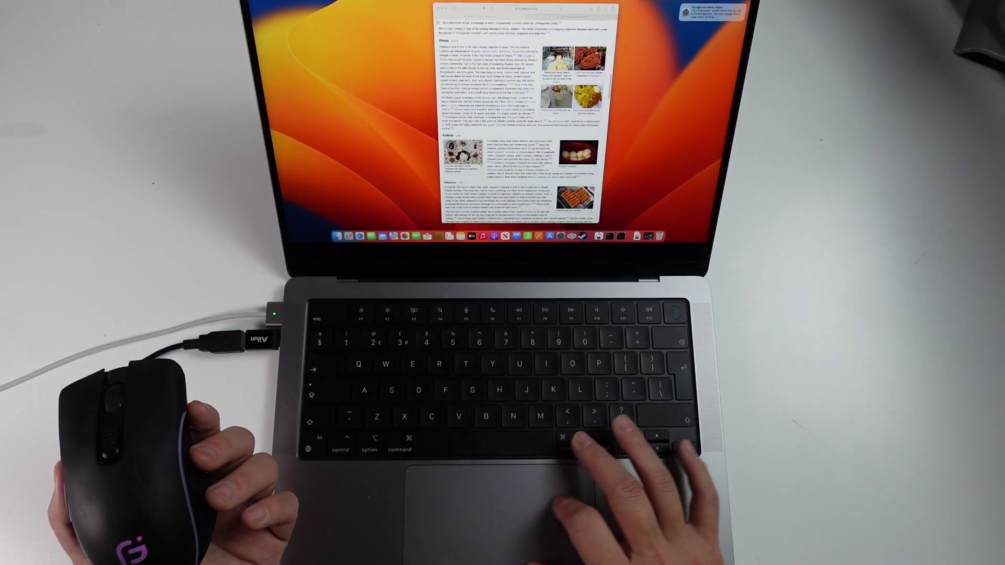